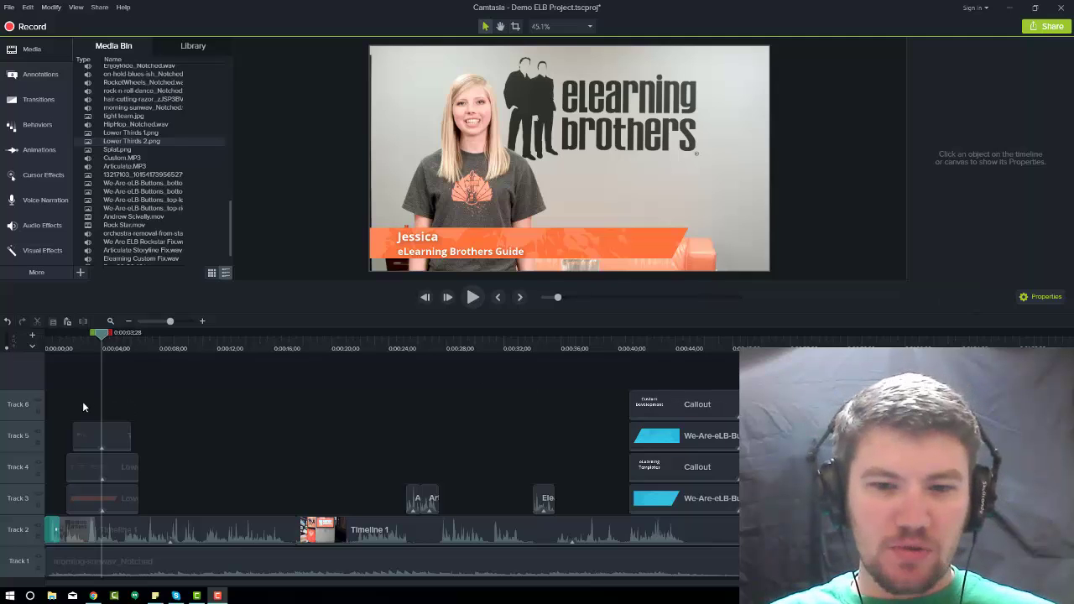
Return the playhead to 0:00:00 at the start of the timeline ruler.
{"action": "left_click", "coordinate": [50, 350]}
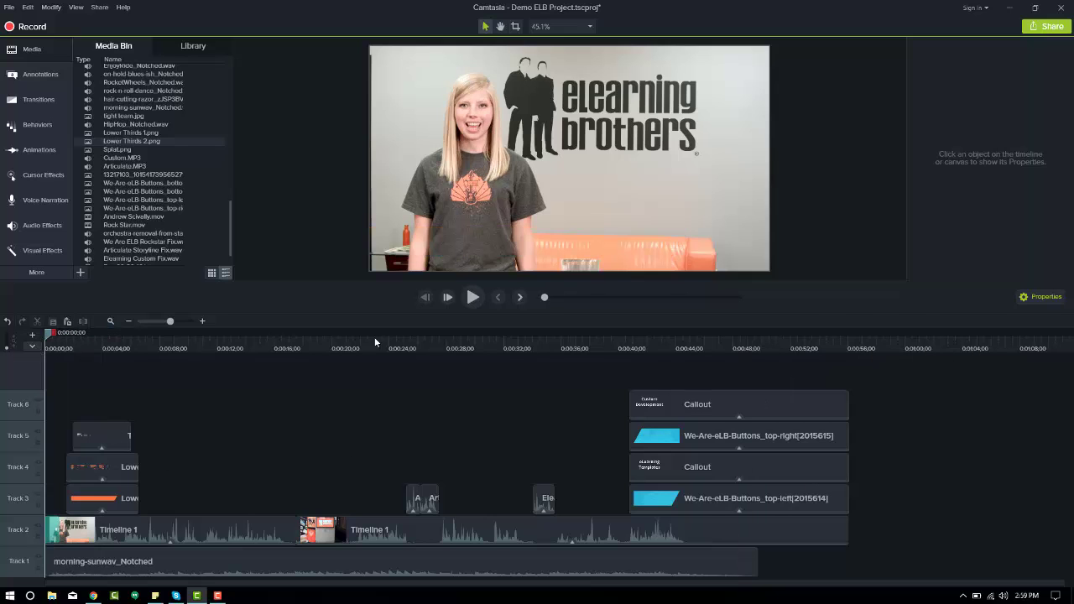
Play the intro video from the start through to about 0:00:46.
{"action": "left_click", "coordinate": [472, 297]}
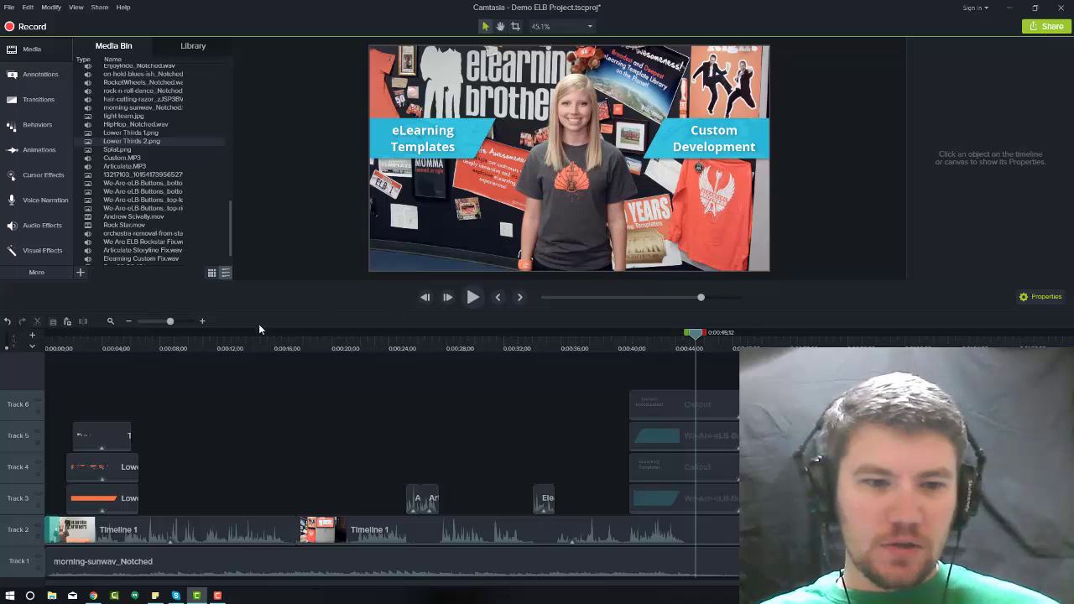
Stop playback, rewind, and park the playhead at 0:00:00;29.
{"action": "left_click", "coordinate": [52, 350]}
{"action": "left_click", "coordinate": [46, 345]}
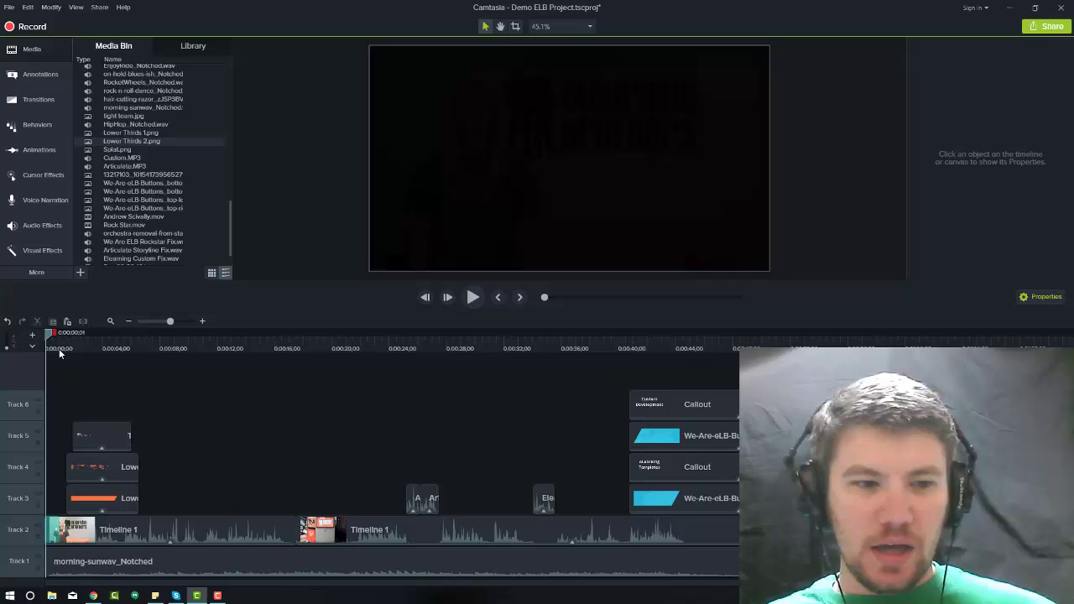
{"action": "left_click", "coordinate": [58, 349]}
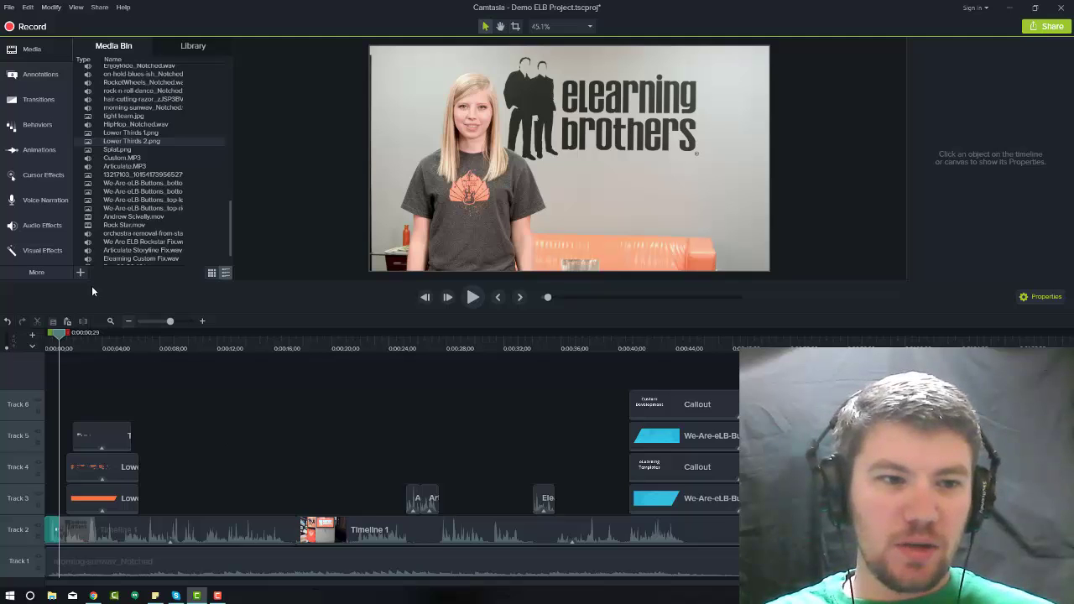
Open the Captions panel and set the playhead to 0:00:00;14, where speech begins.
{"action": "left_click", "coordinate": [36, 272]}
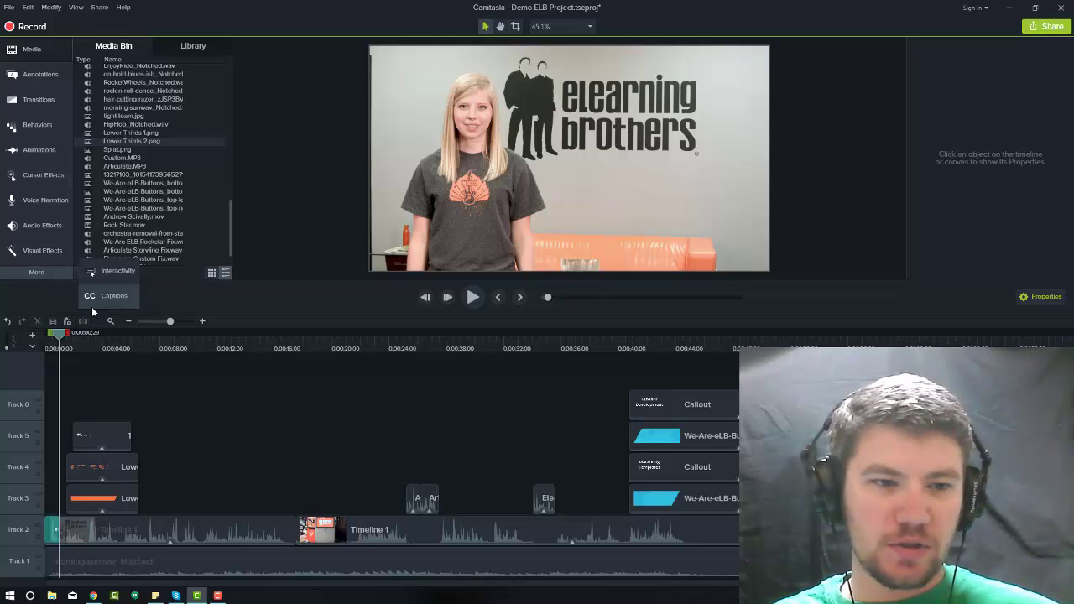
{"action": "left_click", "coordinate": [109, 297]}
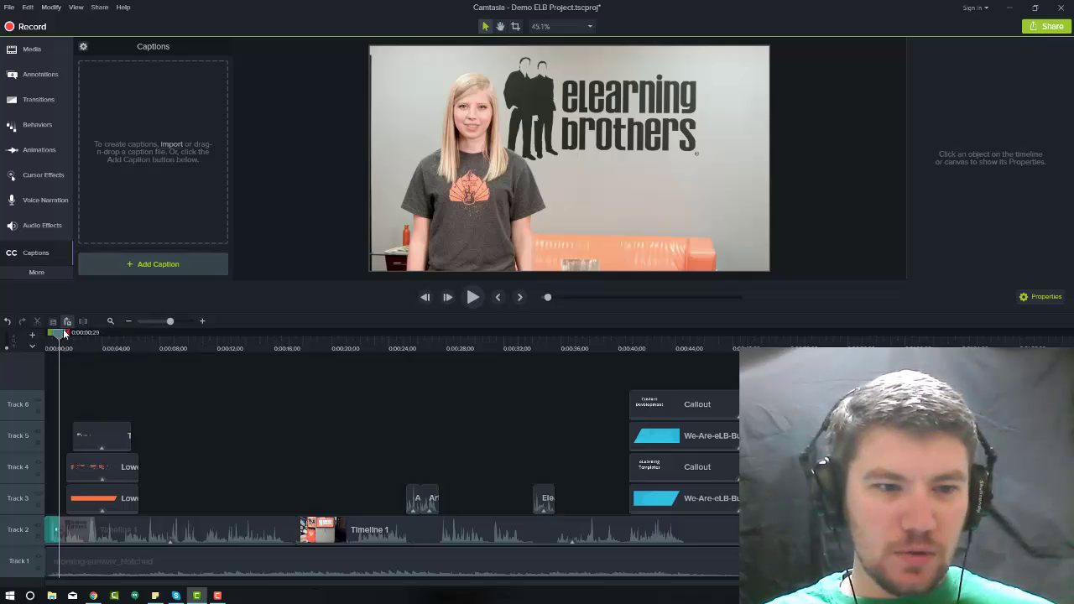
{"action": "left_click_drag", "start_coordinate": [61, 335], "coordinate": [26, 349]}
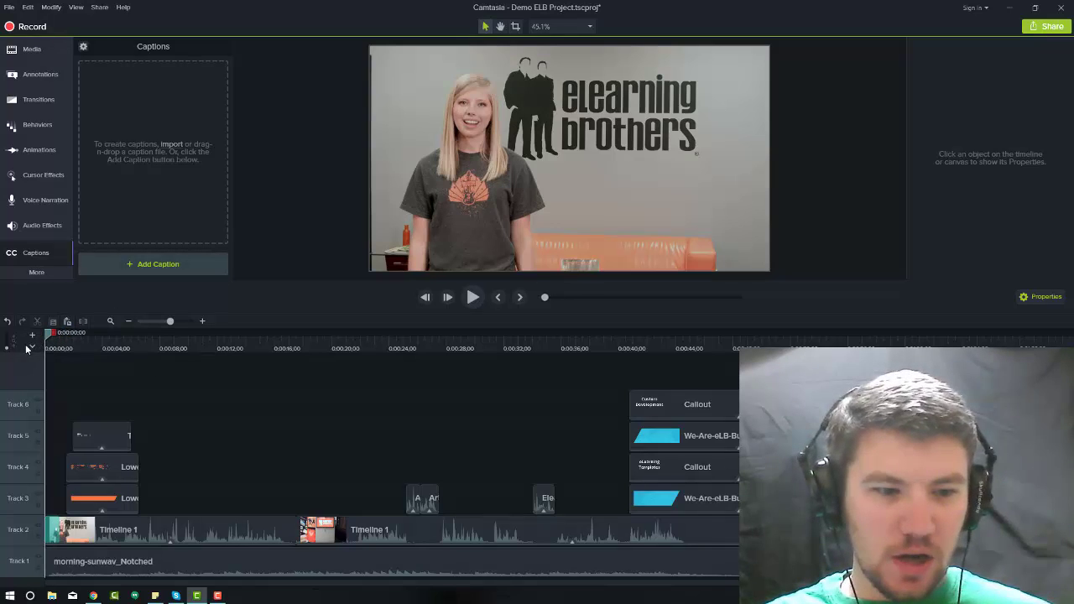
{"action": "key", "text": "space"}
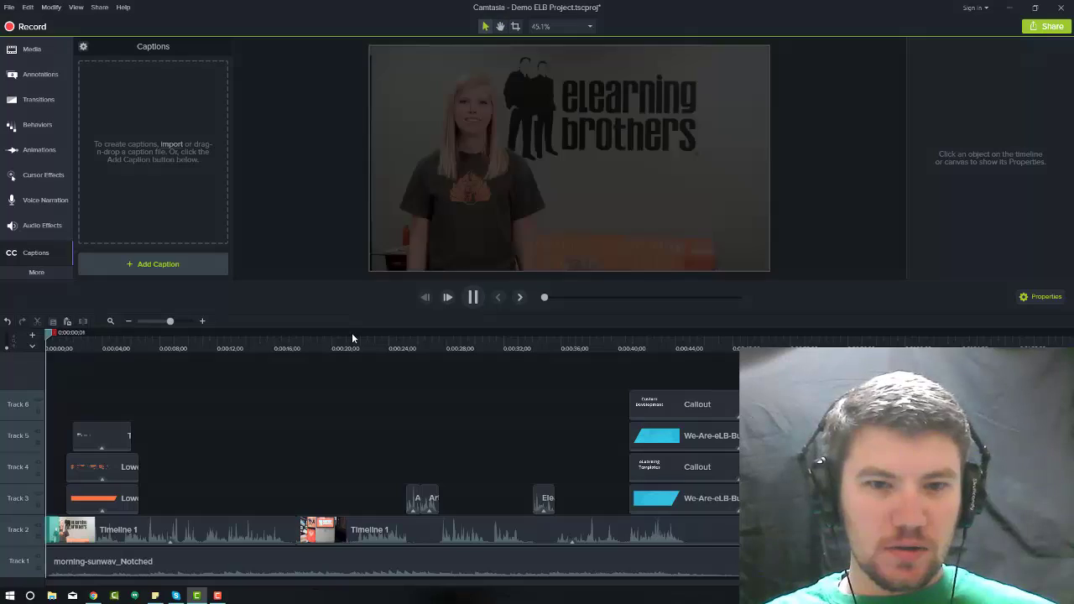
{"action": "left_click_drag", "start_coordinate": [51, 351], "coordinate": [50, 357]}
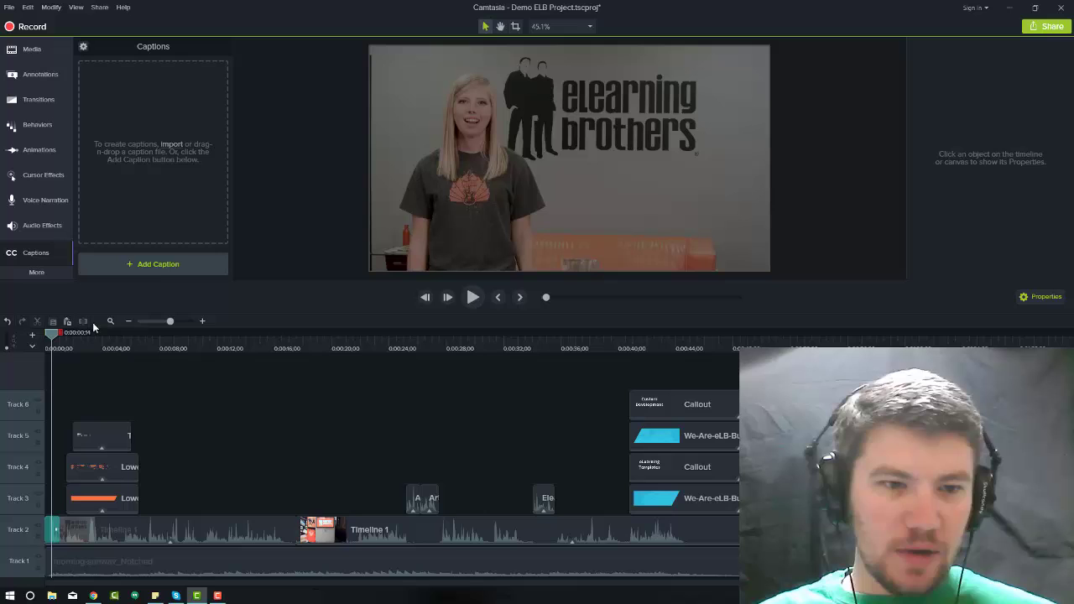
Add a blank 4-second caption at 0:00:00;14 and replay the audio beneath it.
{"action": "left_click", "coordinate": [164, 263]}
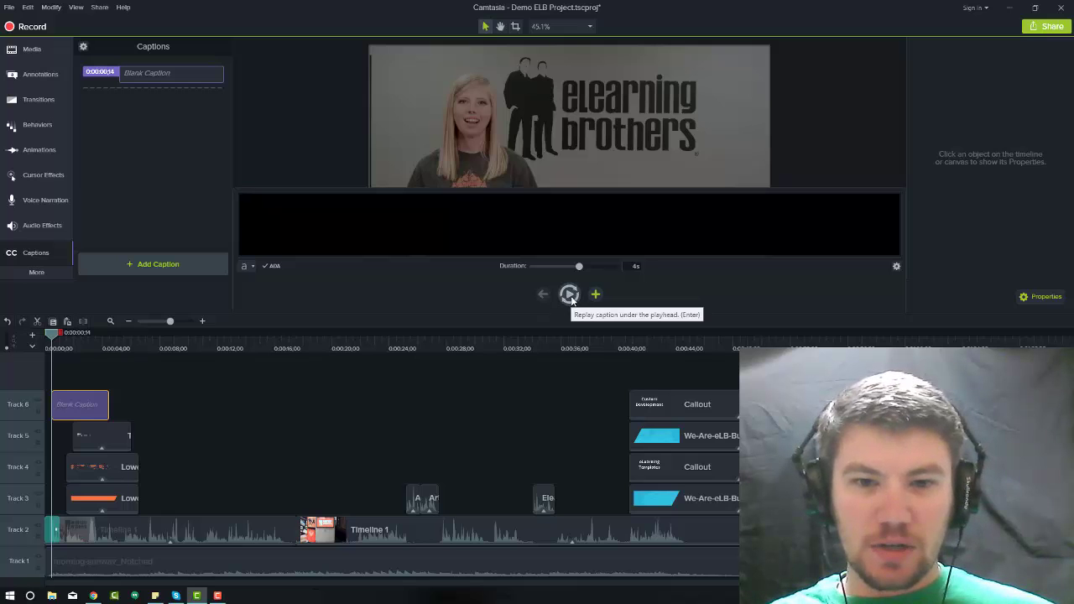
{"action": "left_click", "coordinate": [570, 295]}
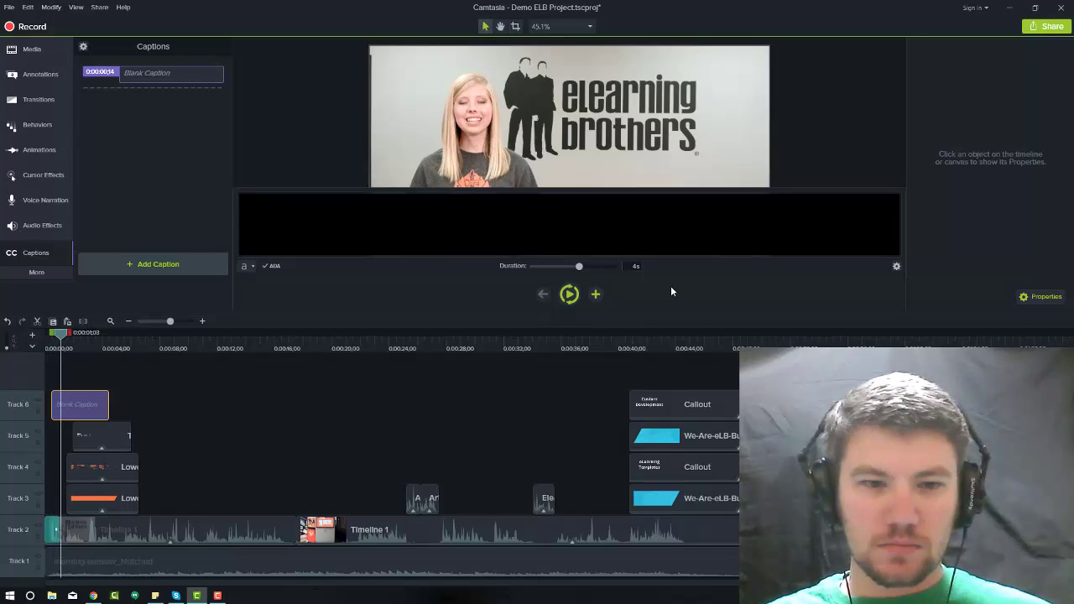
{"action": "left_click", "coordinate": [572, 297]}
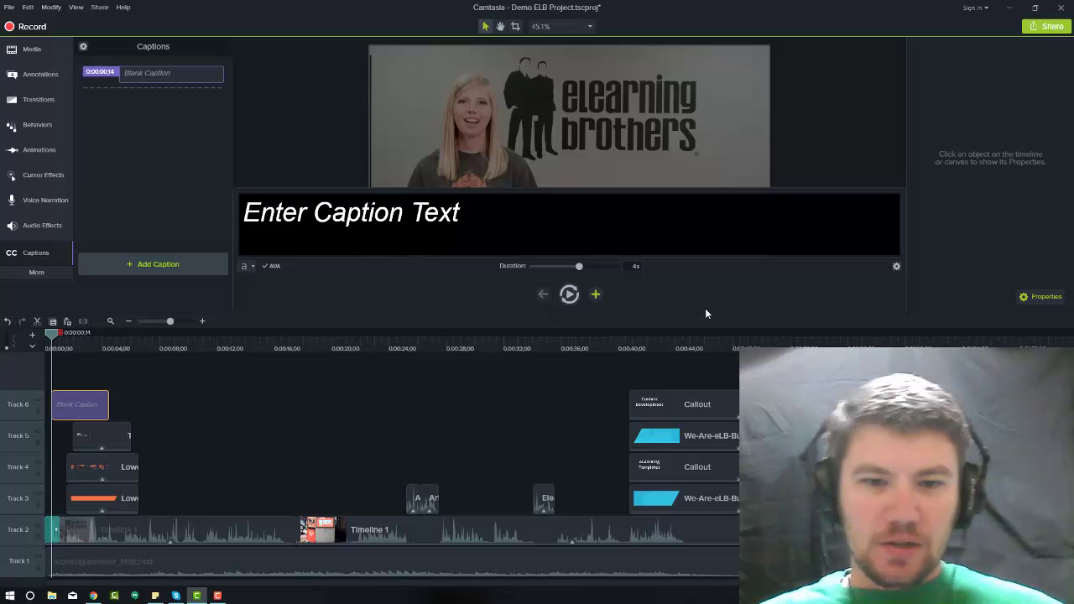
Transcribe the presenter's greeting into the first caption, ending with 'And this is eLearning Brothers.'.
{"action": "left_click", "coordinate": [570, 294]}
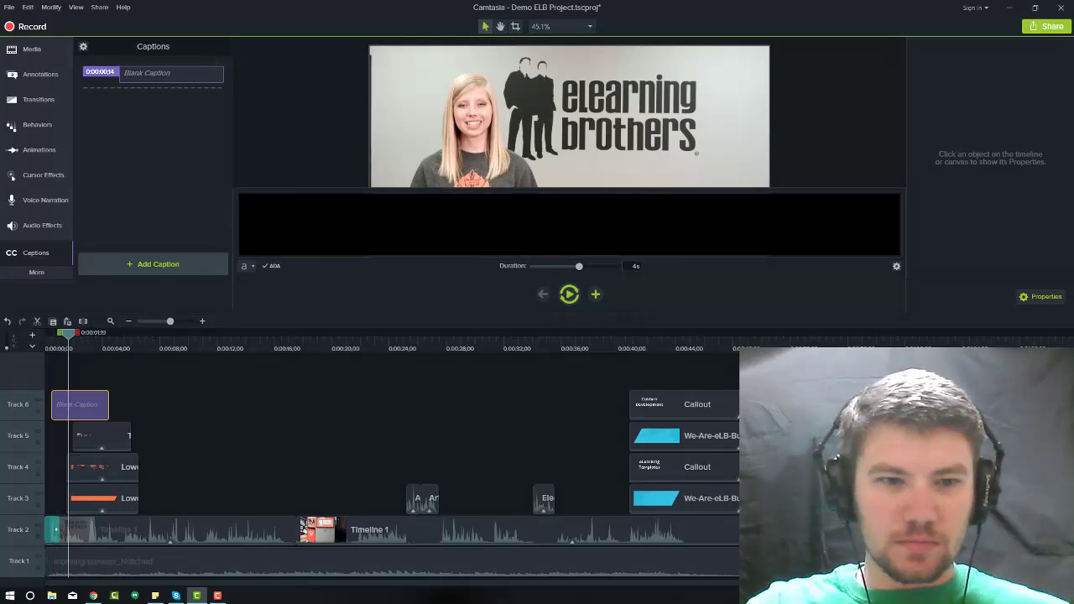
{"action": "type", "text": "Hi, I'm Jessica. And"}
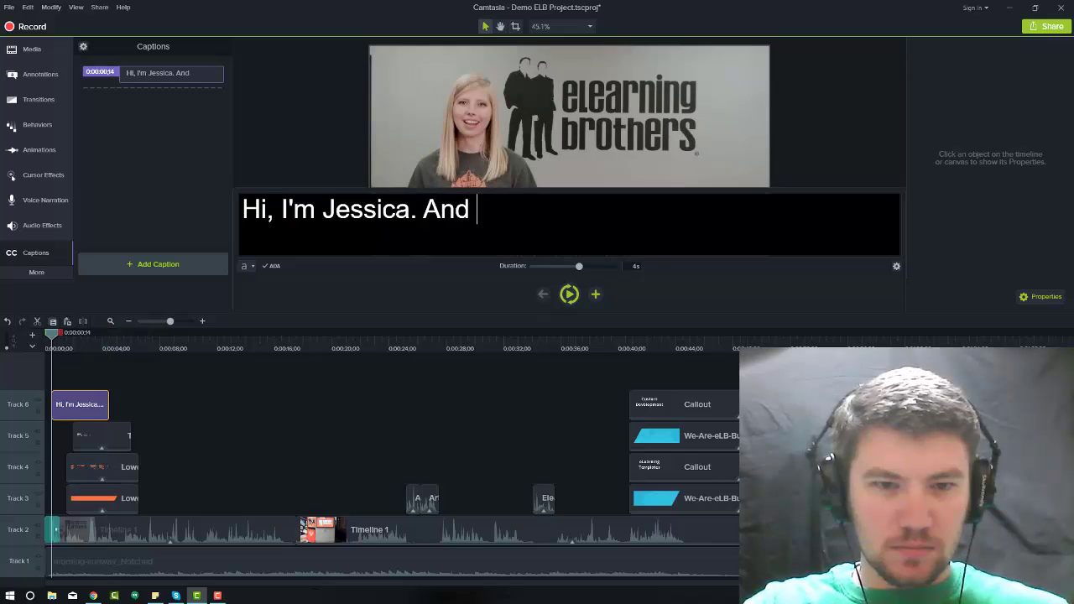
{"action": "type", "text": " this "}
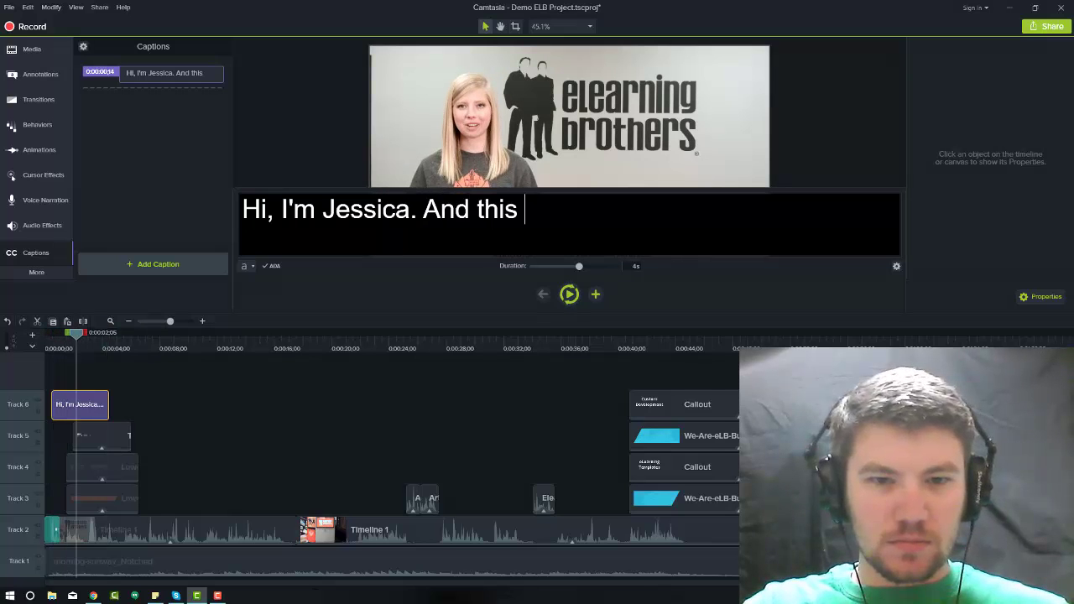
{"action": "type", "text": "is eLearning Brothers."}
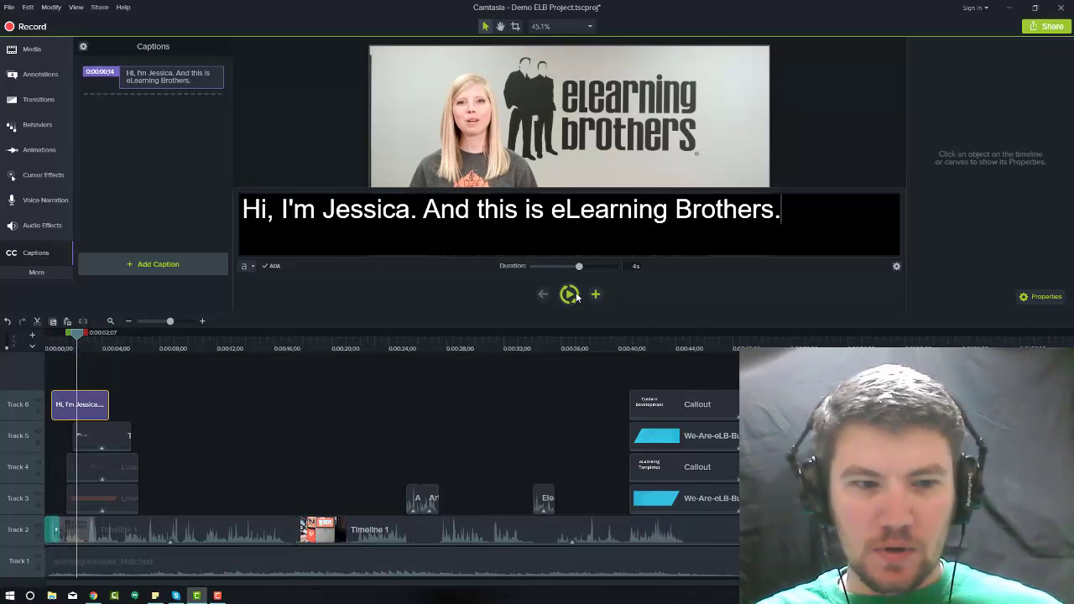
{"action": "left_click", "coordinate": [575, 296]}
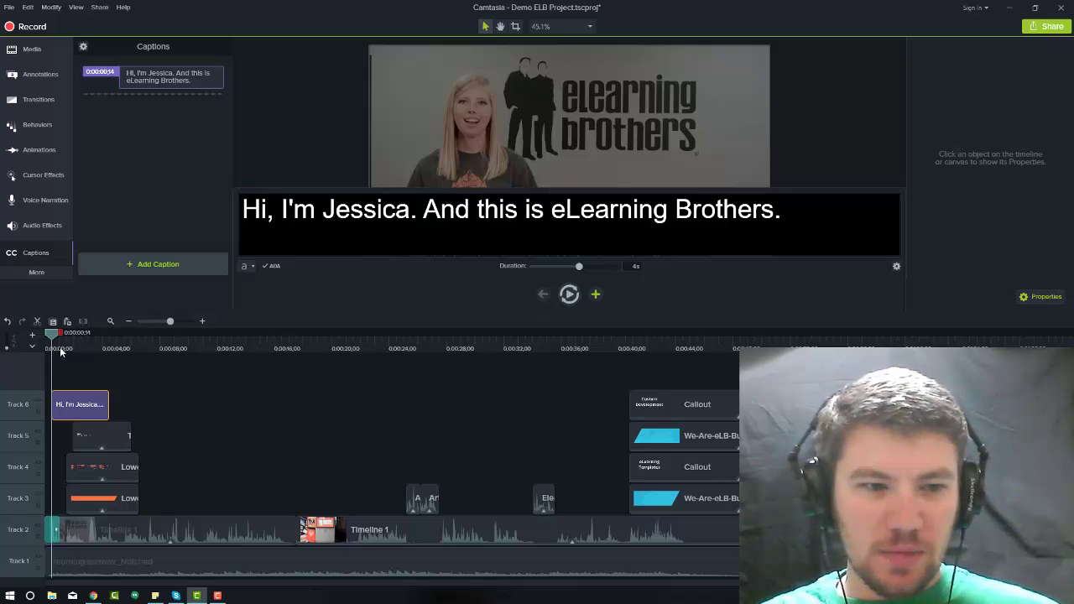
Trim the first caption so it ends at 0:00:02;22, about 2.3 seconds long.
{"action": "left_click_drag", "start_coordinate": [61, 352], "coordinate": [53, 349]}
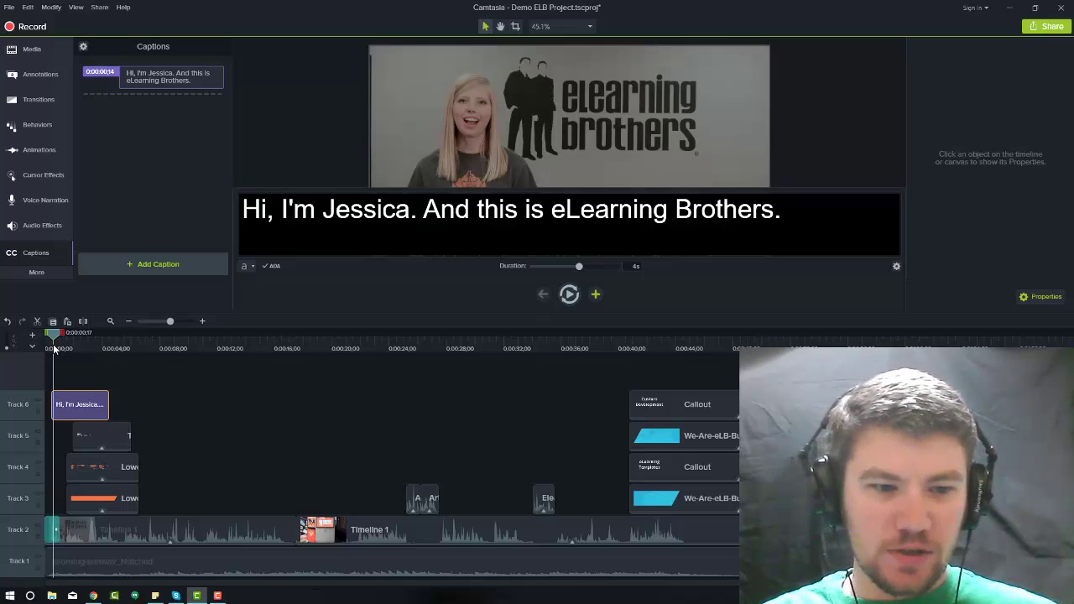
{"action": "key", "text": "space"}
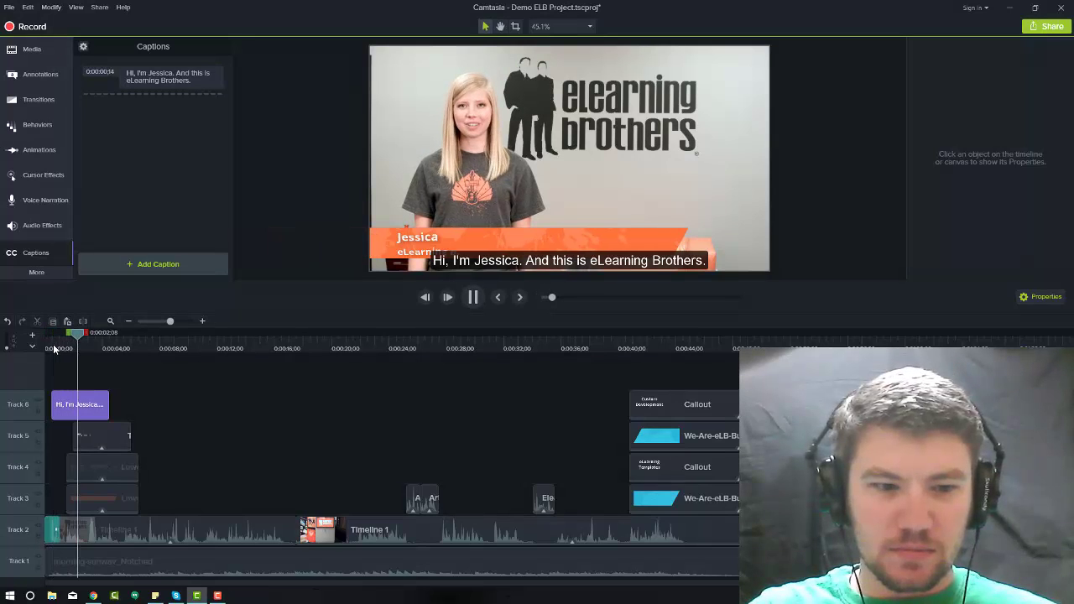
{"action": "key", "text": "space"}
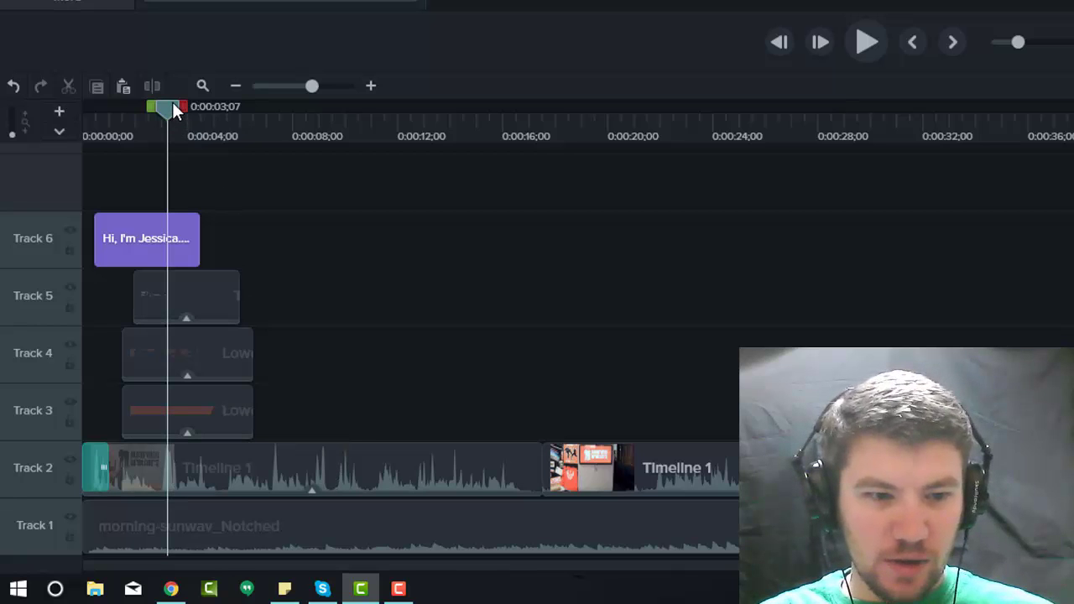
{"action": "left_click_drag", "start_coordinate": [172, 102], "coordinate": [156, 103]}
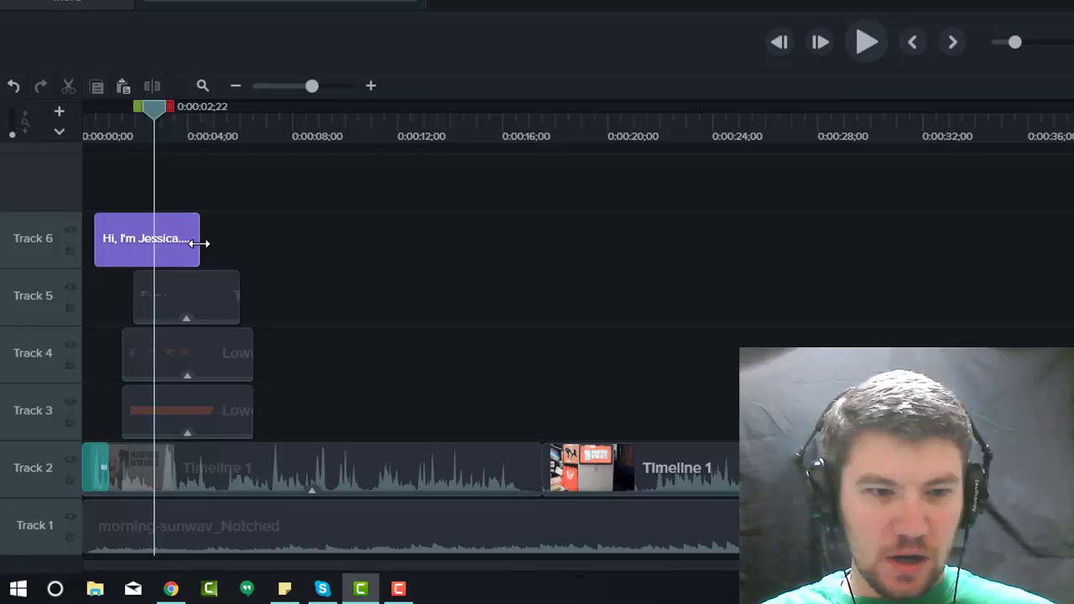
{"action": "left_click_drag", "start_coordinate": [199, 243], "coordinate": [157, 243]}
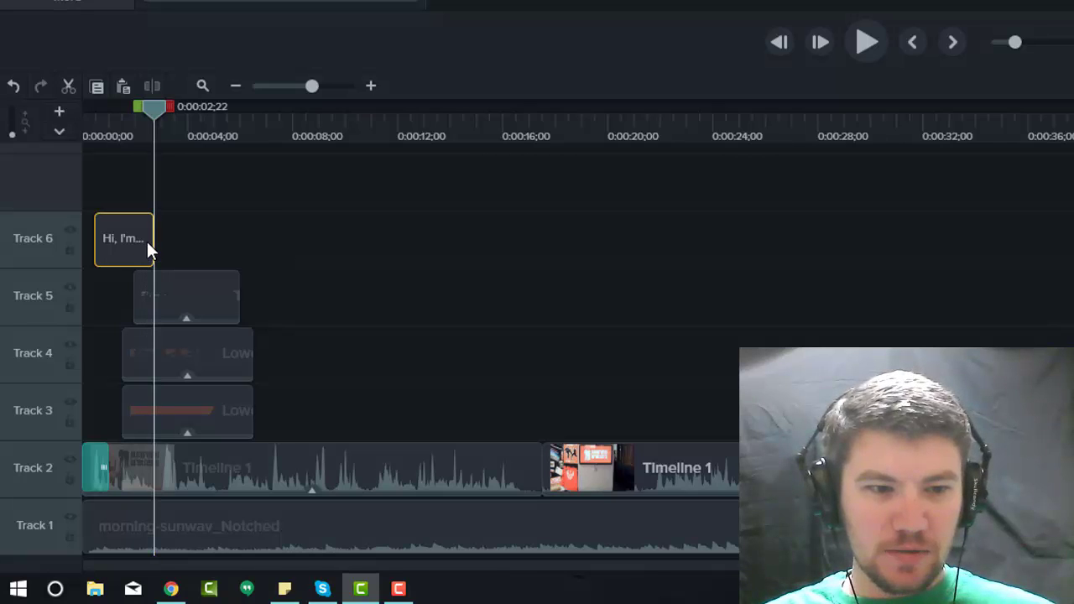
{"action": "key", "text": "ctrl+Home"}
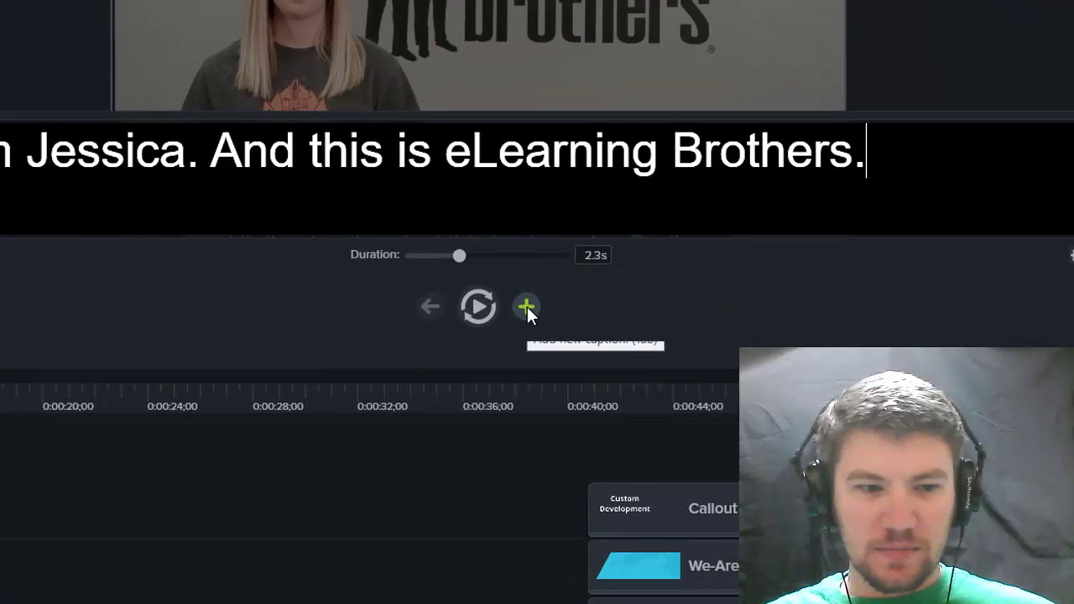
Add a second caption at 0:00:02;22 reading 'We're all about creating eLearning awesomeness!'.
{"action": "left_click", "coordinate": [528, 306]}
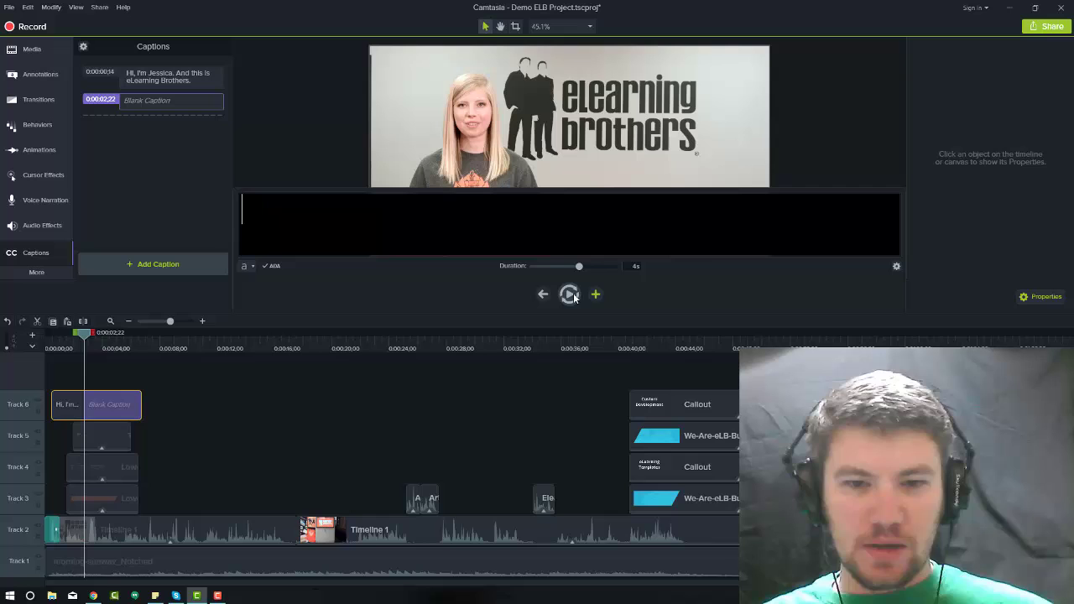
{"action": "left_click", "coordinate": [570, 295]}
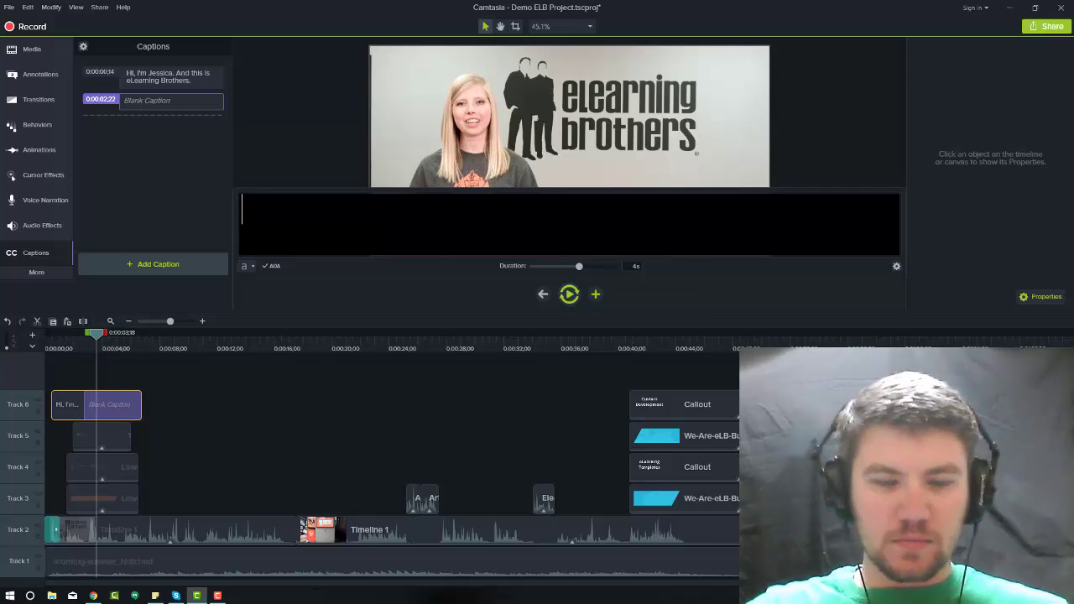
{"action": "type", "text": "We"}
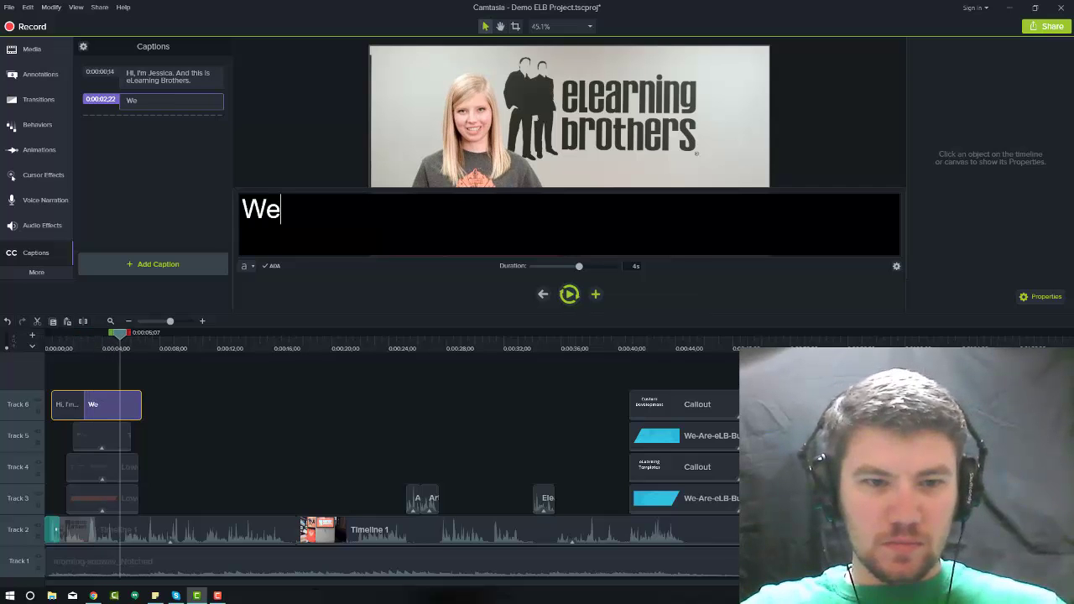
{"action": "type", "text": "'re all about"}
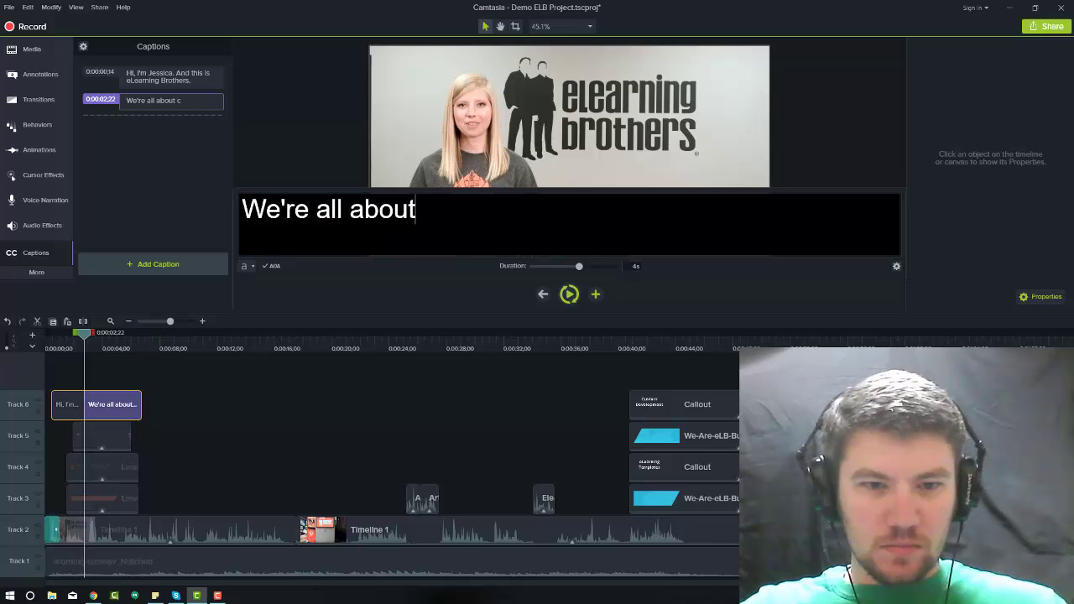
{"action": "type", "text": " creating eLear"}
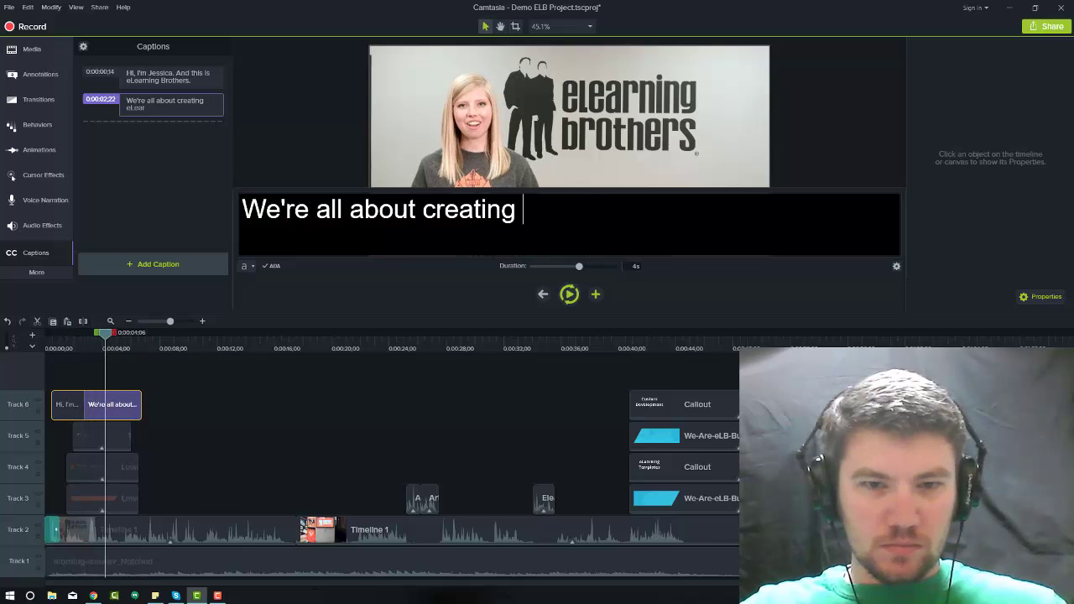
{"action": "type", "text": "ning awe"}
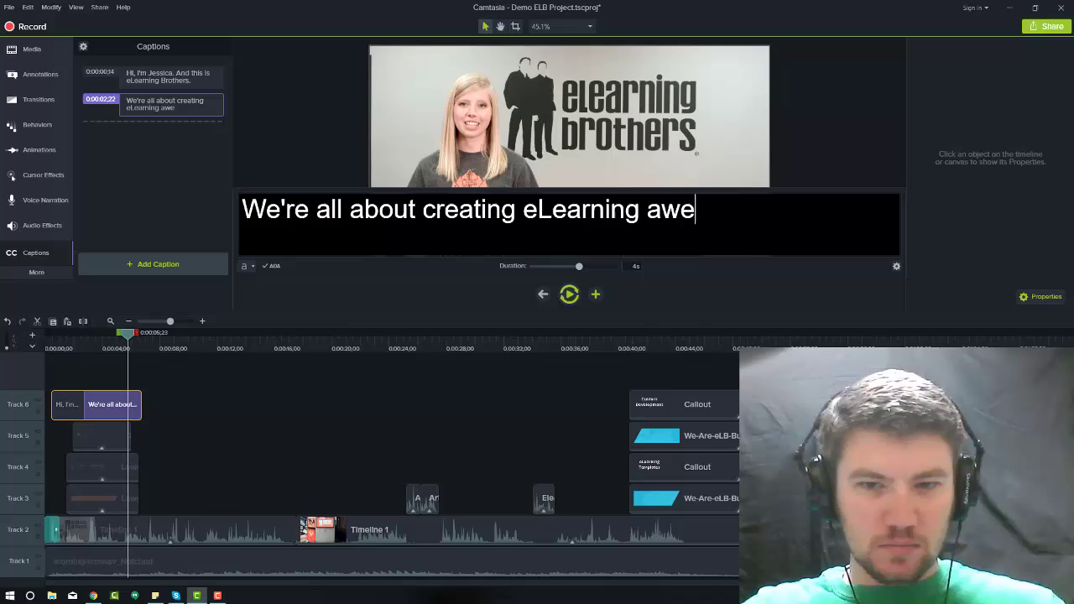
{"action": "type", "text": "someness"}
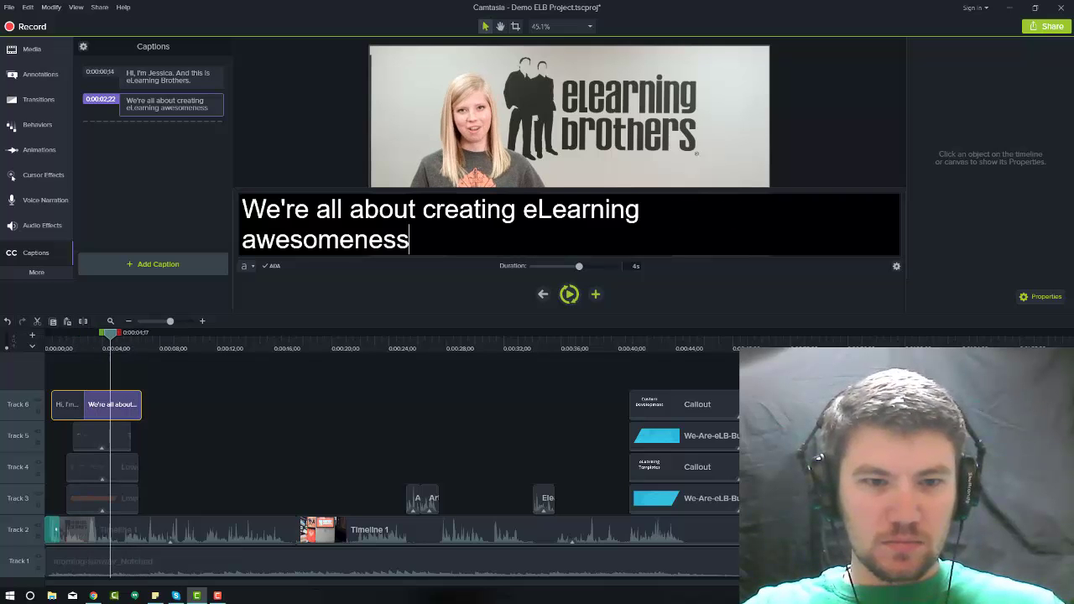
{"action": "type", "text": "!"}
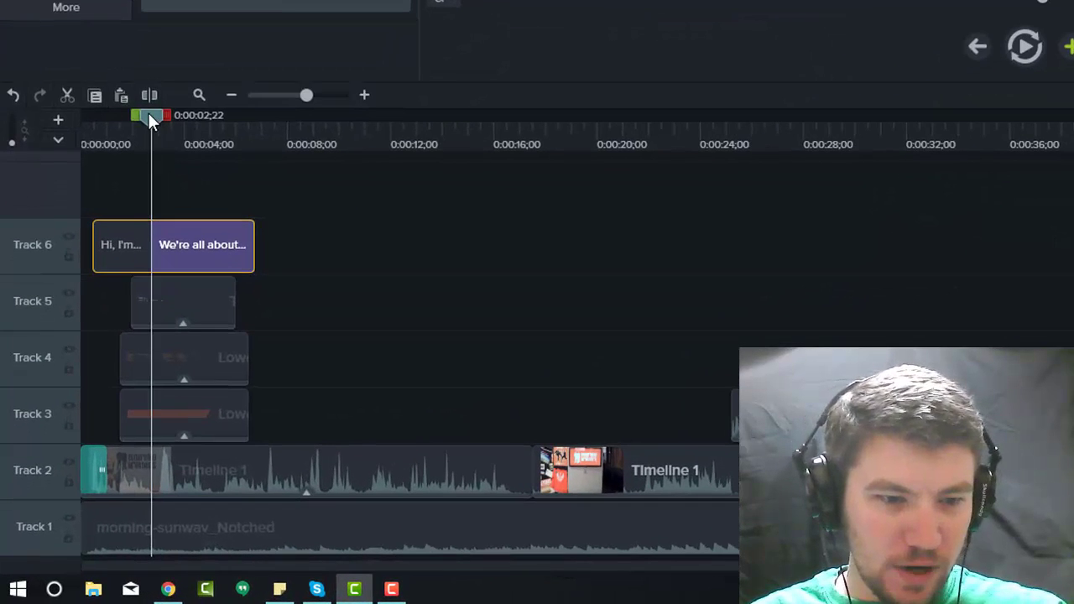
Trim the second caption to end at 0:00:05;14, making it 2.7 seconds long.
{"action": "left_click_drag", "start_coordinate": [83, 331], "coordinate": [94, 335]}
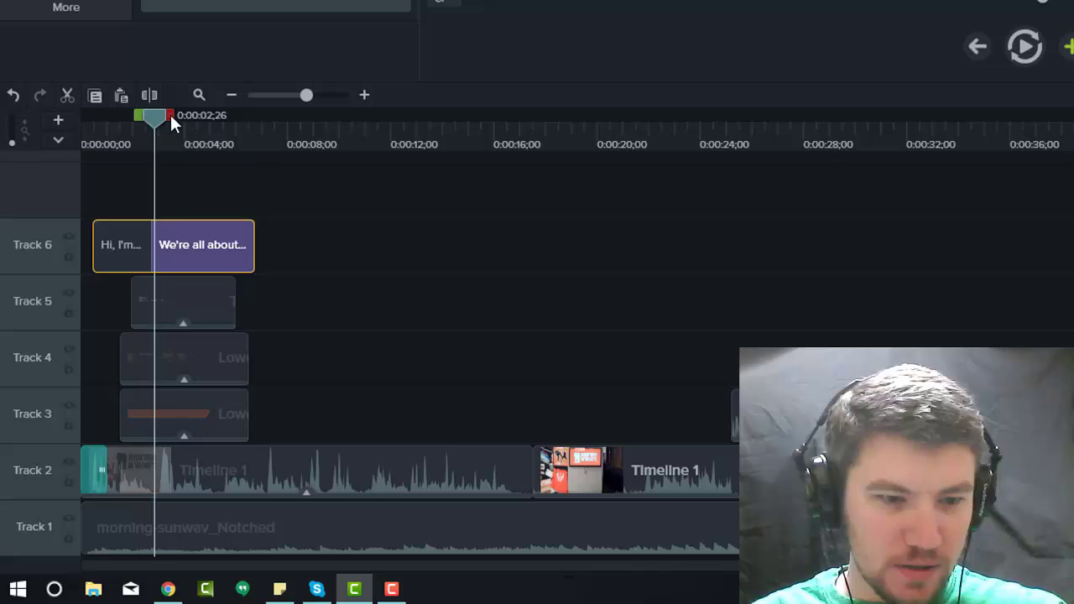
{"action": "mouse_move", "coordinate": [171, 123]}
{"action": "left_mouse_down"}
{"action": "mouse_move", "coordinate": [199, 125]}
{"action": "mouse_move", "coordinate": [162, 132]}
{"action": "left_mouse_up"}
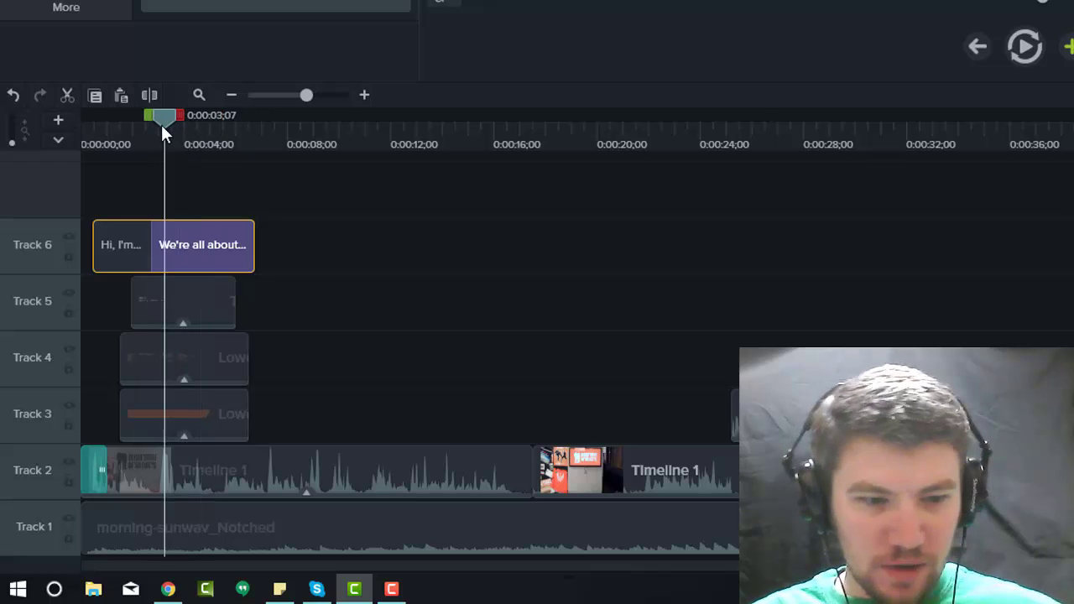
{"action": "key", "text": "space"}
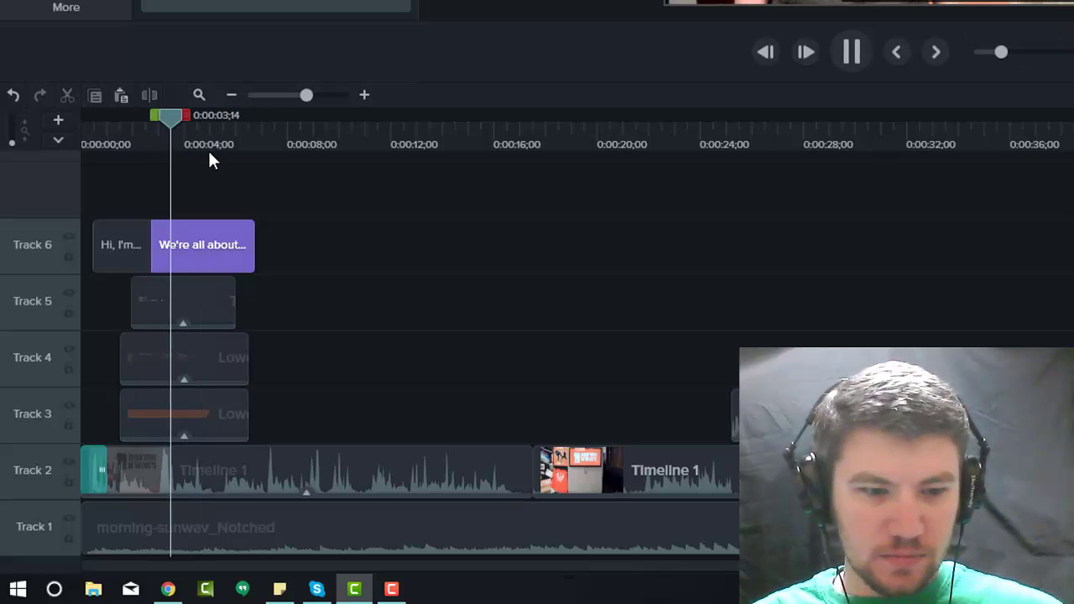
{"action": "key", "text": "space"}
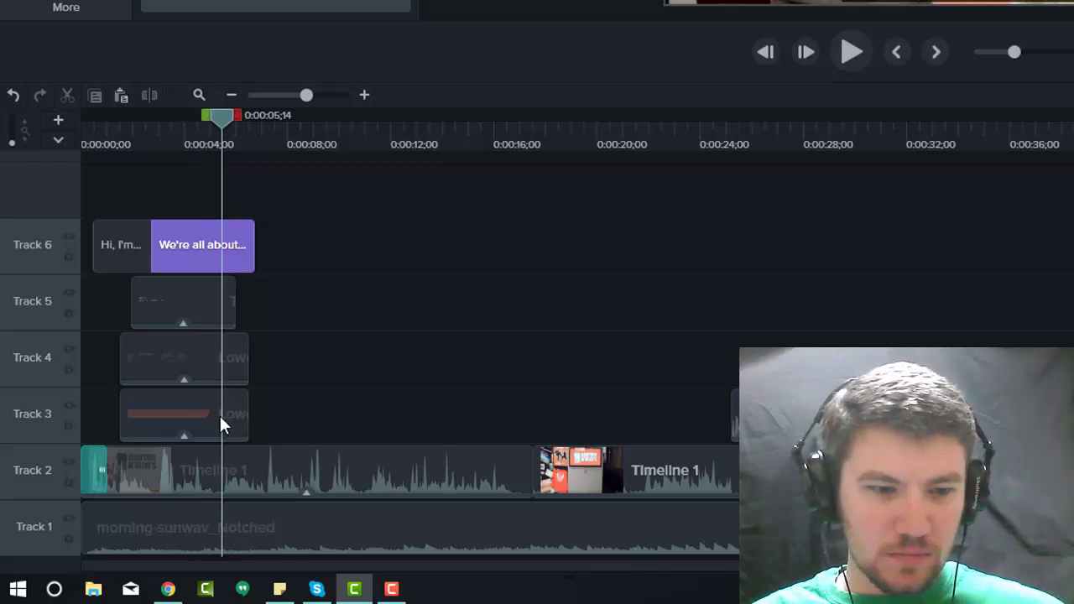
{"action": "left_click_drag", "start_coordinate": [254, 253], "coordinate": [222, 254]}
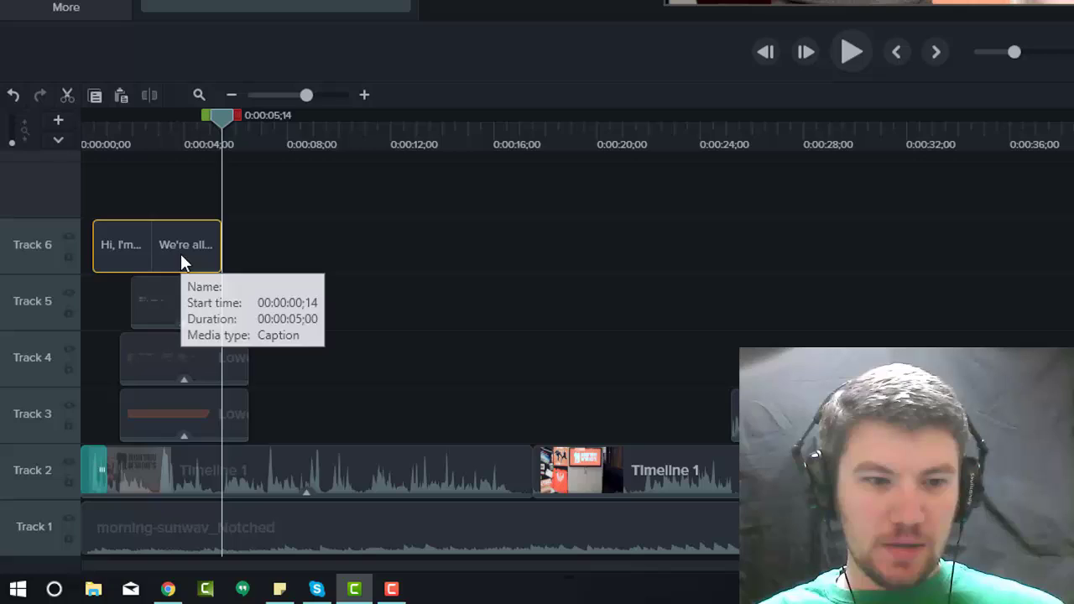
{"action": "left_click", "coordinate": [181, 257]}
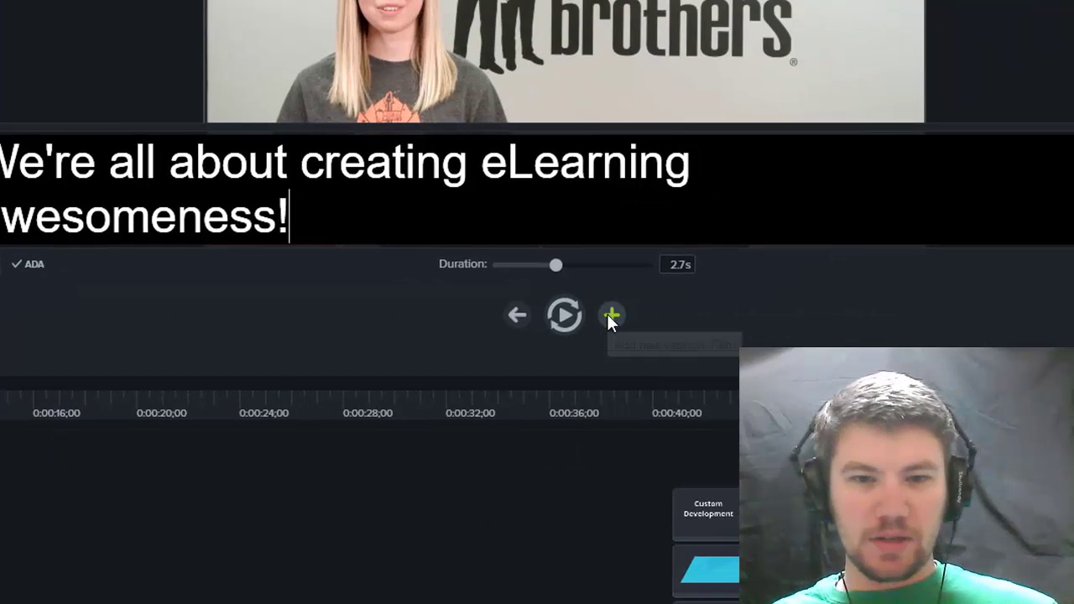
Add a third caption at 0:00:05;14: 'Whether you need eLearning templates, or custom training courses from the ground up,'.
{"action": "left_click", "coordinate": [611, 317]}
{"action": "left_click", "coordinate": [562, 318]}
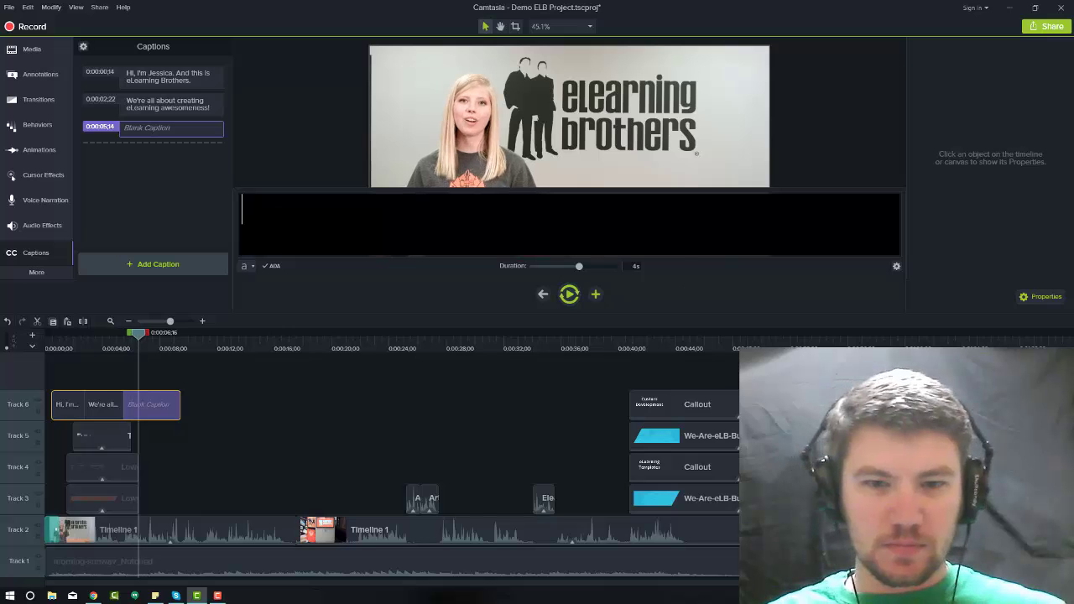
{"action": "type", "text": "W"}
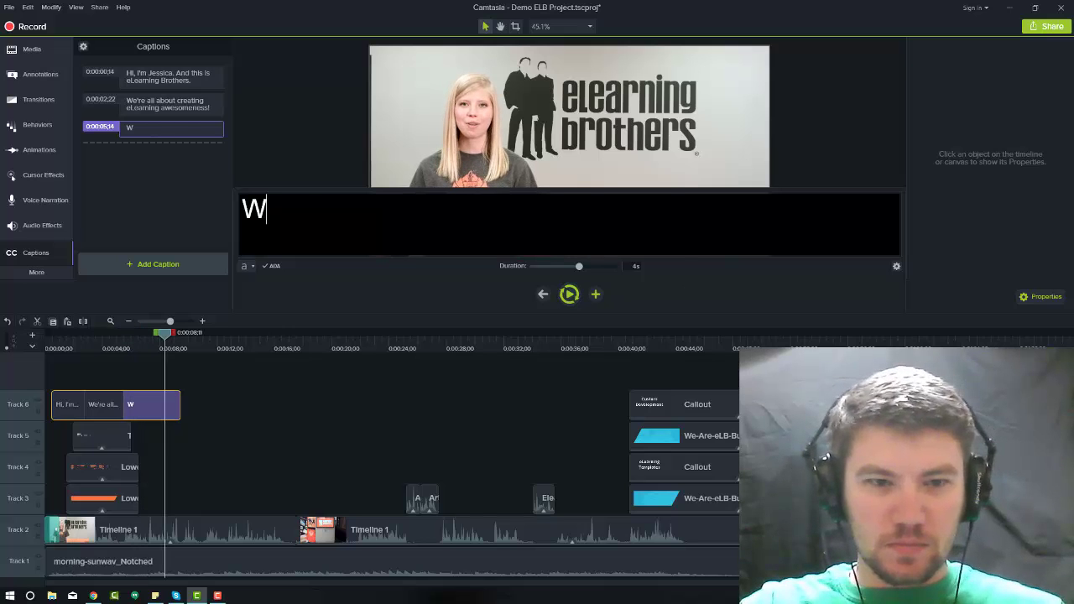
{"action": "type", "text": "hether you need eLearning templates, or custom"}
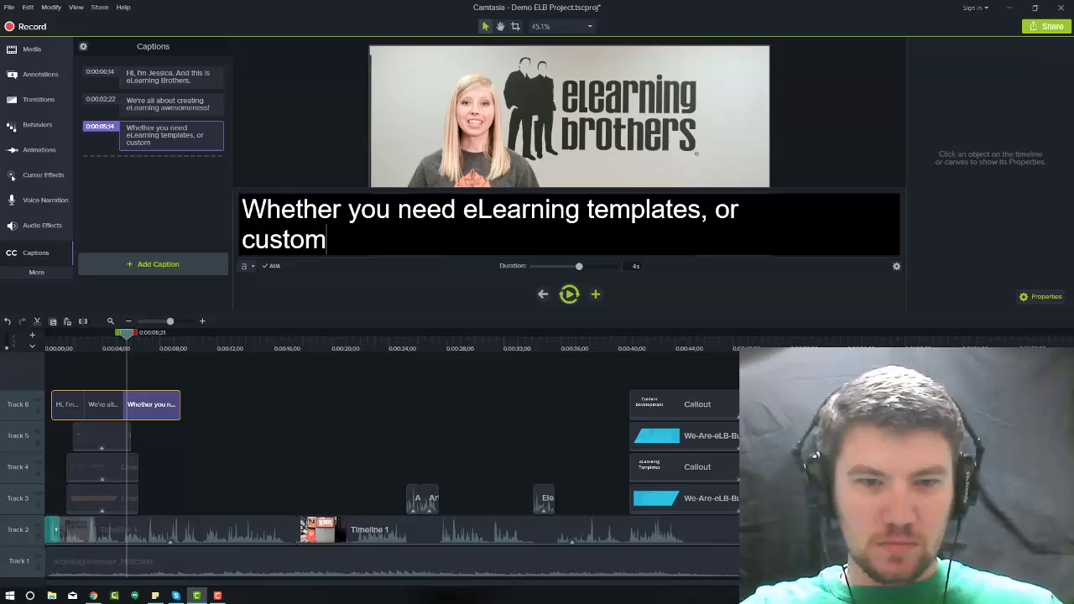
{"action": "type", "text": " training courses from the ground up,"}
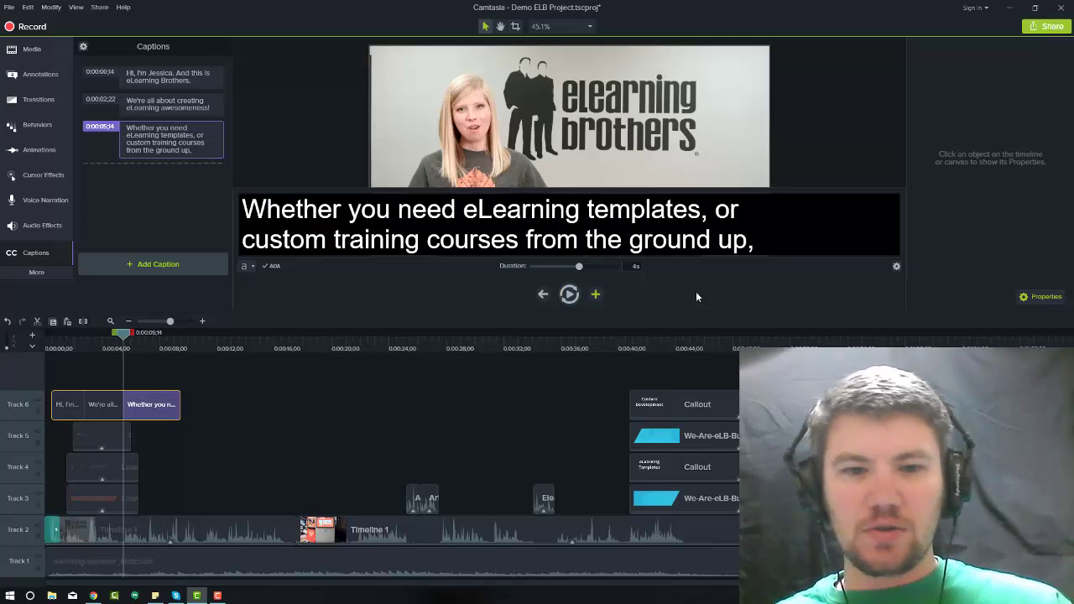
Add a caption at 0:00:09;14 reading 'we've got you covered. In this short video presentation you'll have the chance', then start a blank caption at 0:00:13;14.
{"action": "left_click", "coordinate": [596, 294]}
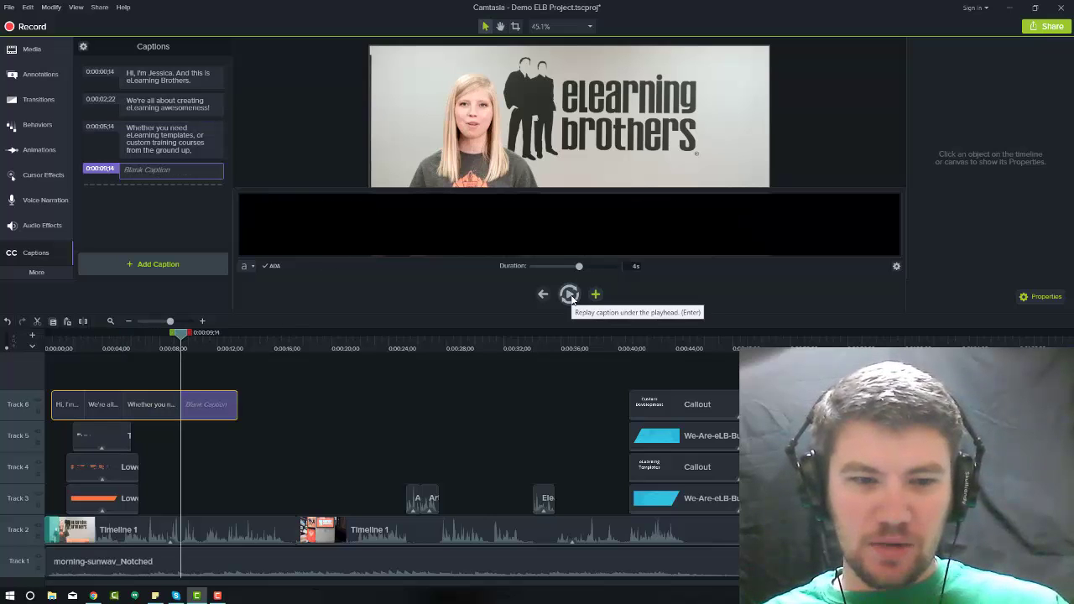
{"action": "left_click", "coordinate": [570, 295]}
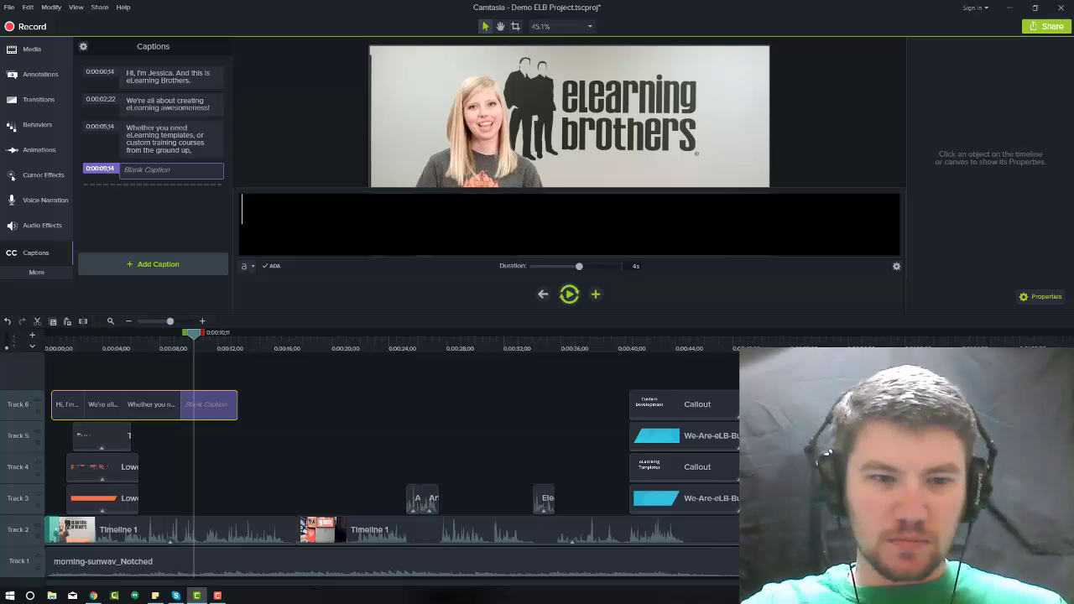
{"action": "type", "text": "we've got"}
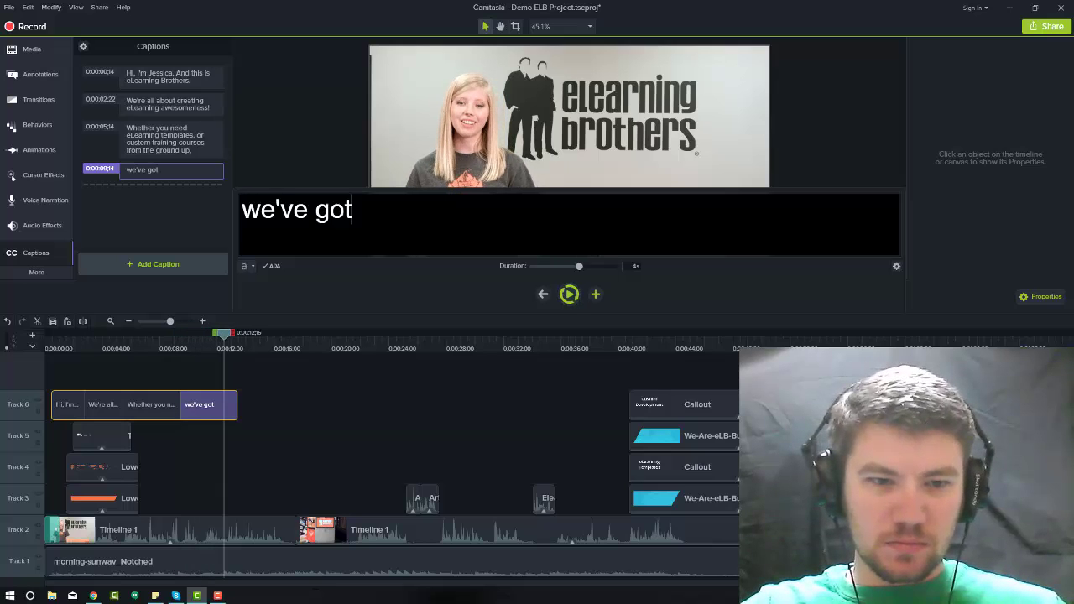
{"action": "type", "text": " ya"}
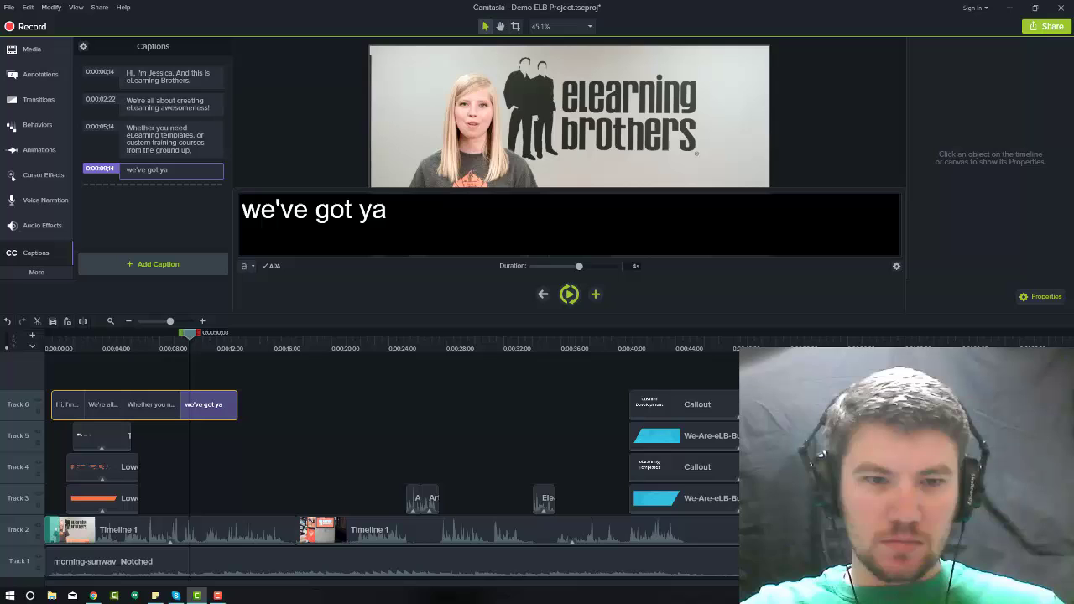
{"action": "key", "text": "BackSpace"}
{"action": "type", "text": "you c"}
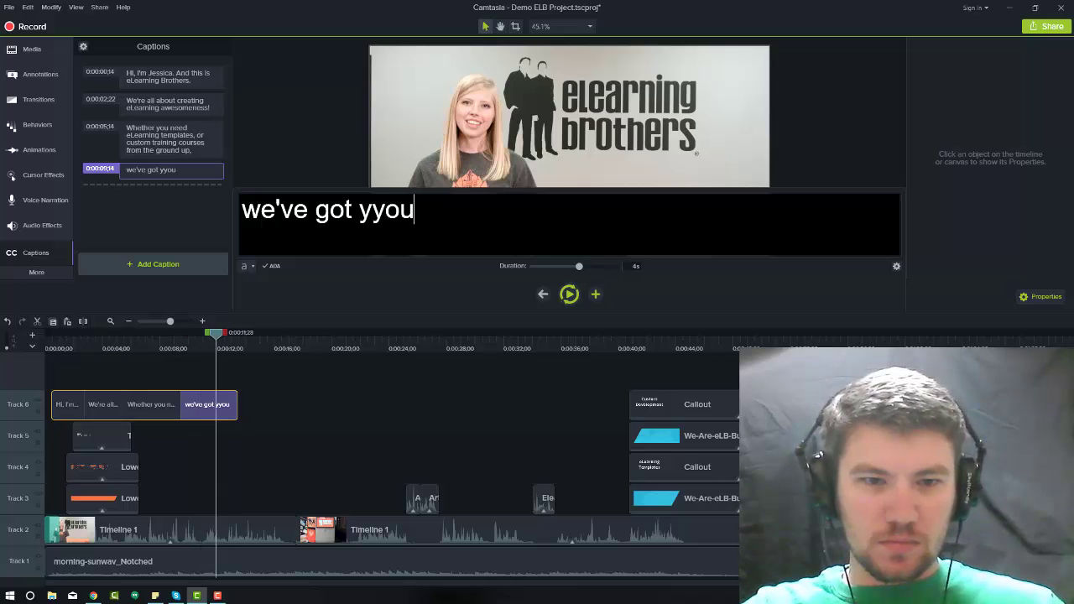
{"action": "type", "text": "ov"}
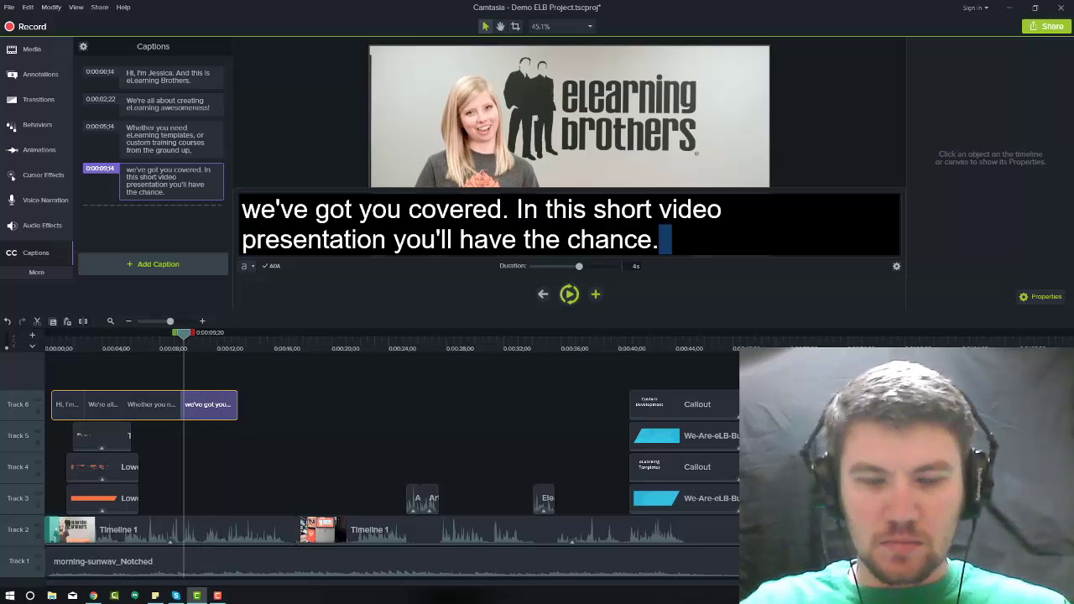
{"action": "key", "text": "BackSpace"}
{"action": "left_click", "coordinate": [570, 294]}
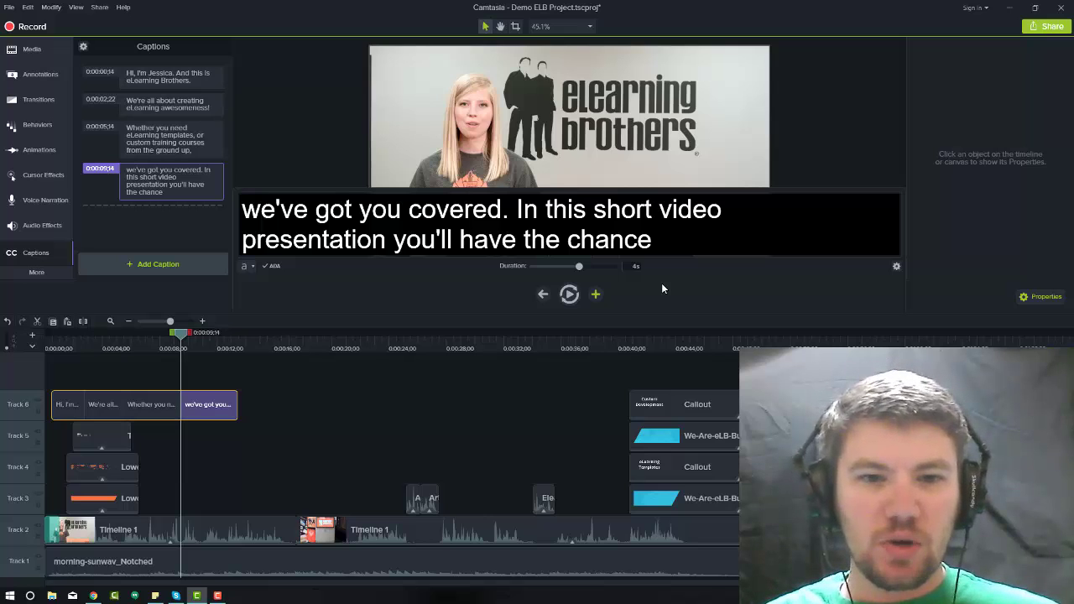
{"action": "left_click", "coordinate": [596, 294]}
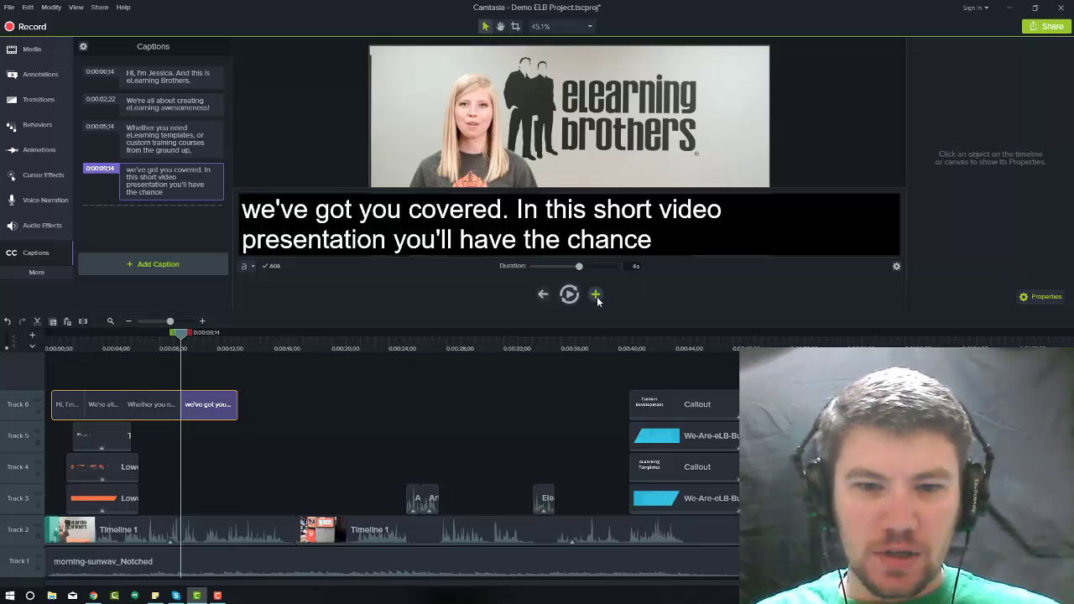
Play the project from 0:00:00;00 to review the five captions over the video.
{"action": "left_click", "coordinate": [51, 351]}
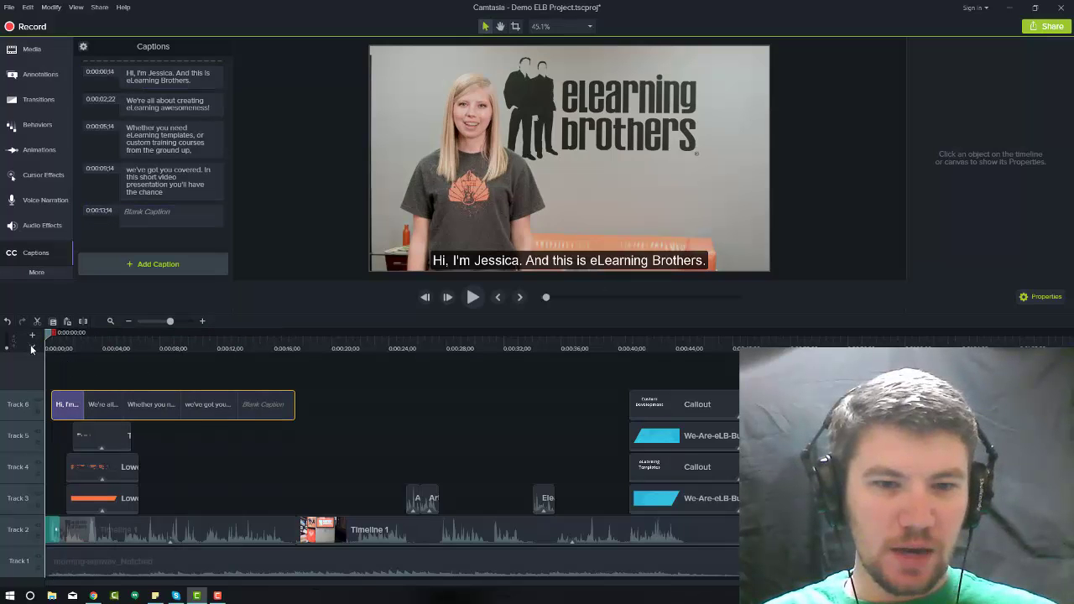
{"action": "key", "text": "space"}
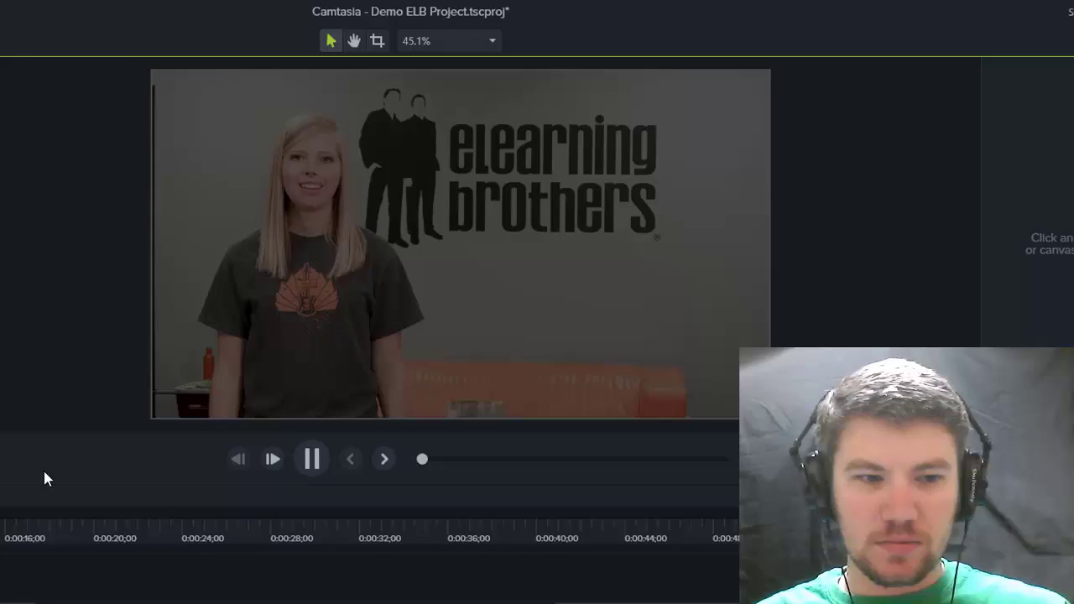